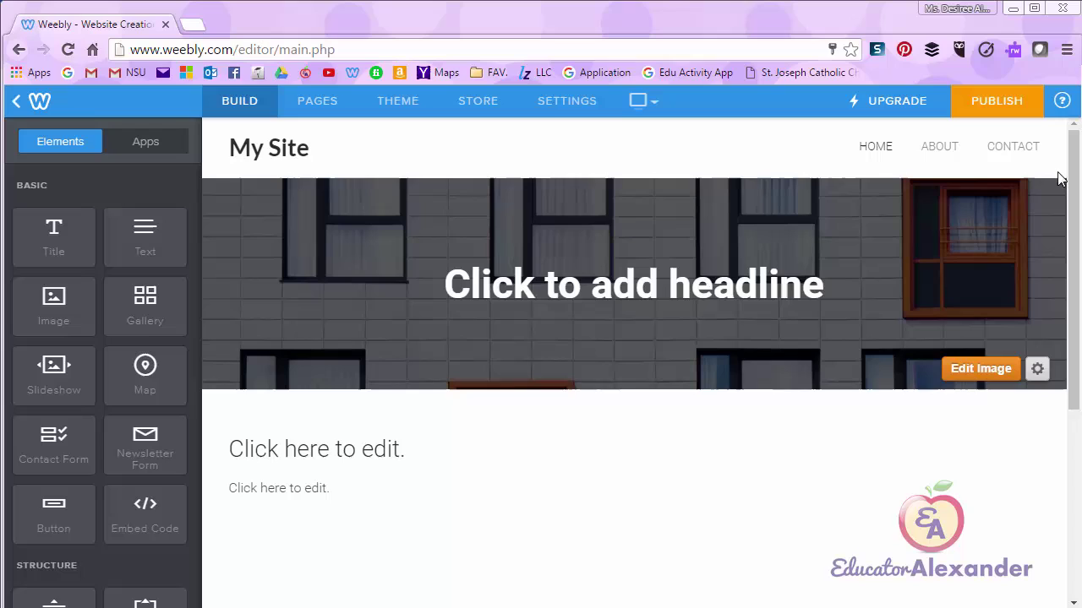
Show the Pages panel and its page-type menu: Standard, Blog, Store and External
mouse_move(312, 135)
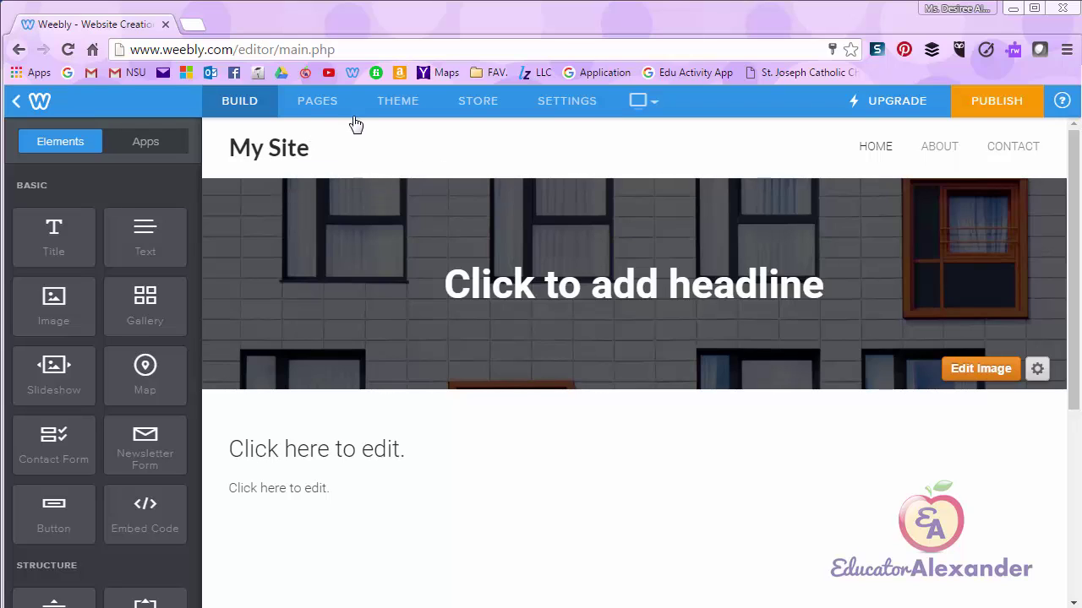
left_click(308, 102)
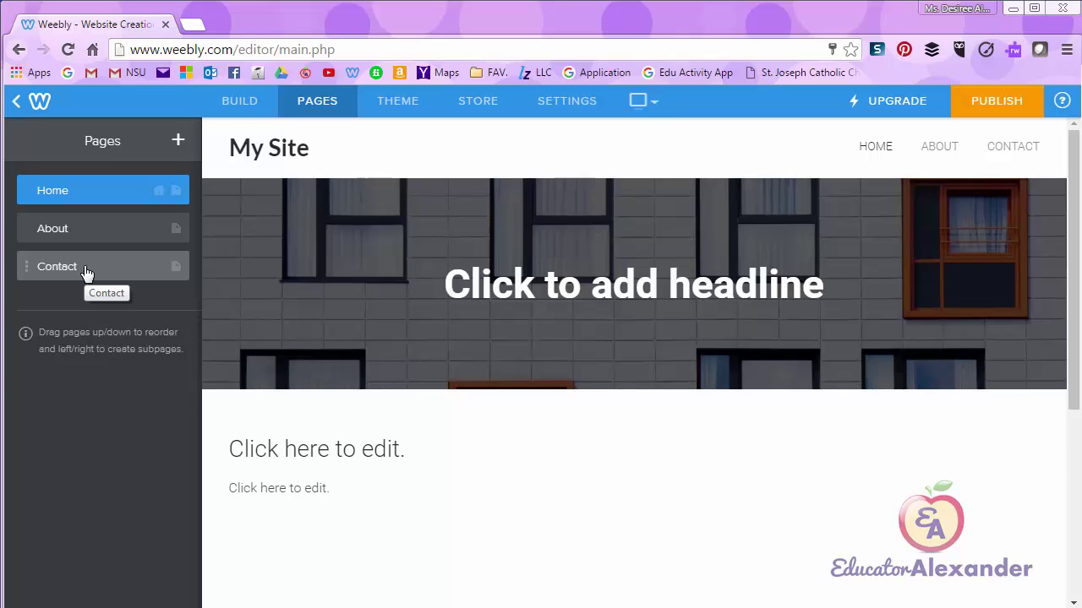
left_click(179, 143)
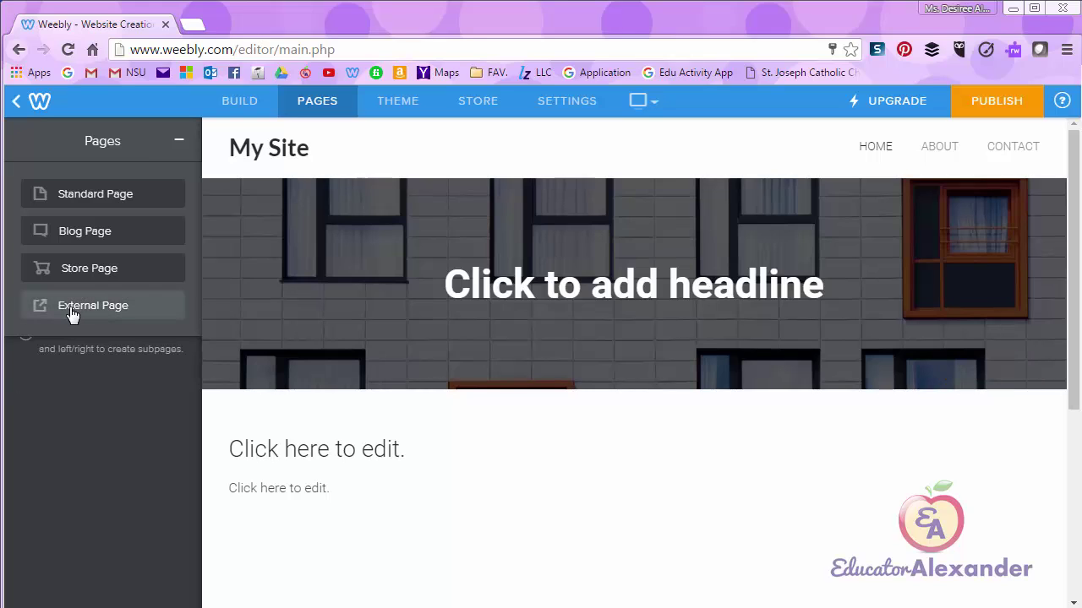
Create a Standard page named 'Resources' and bring up its Header Type choices
left_click(94, 200)
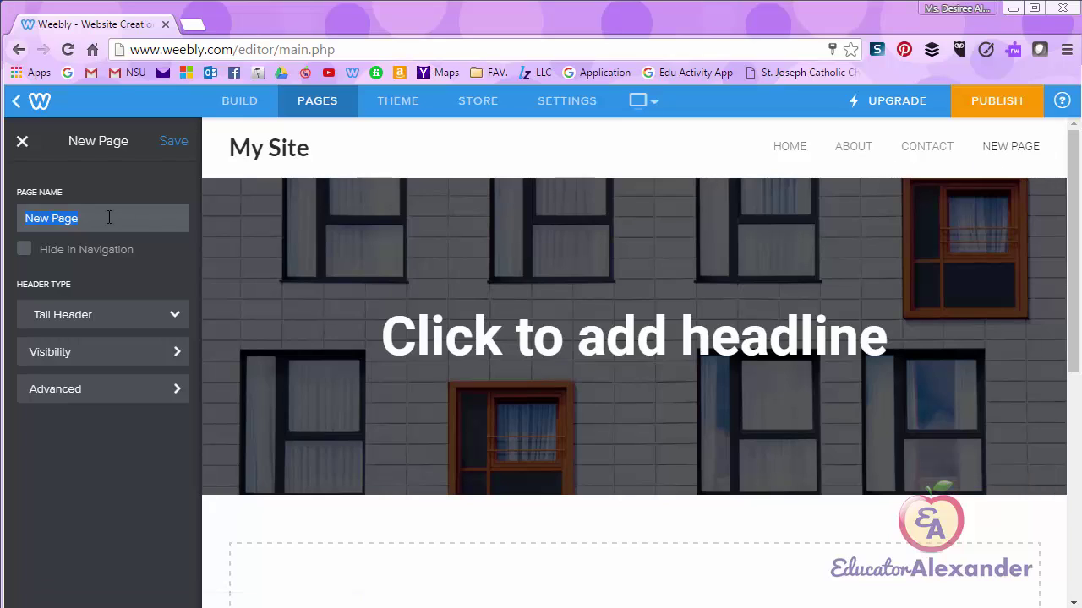
type("Resources")
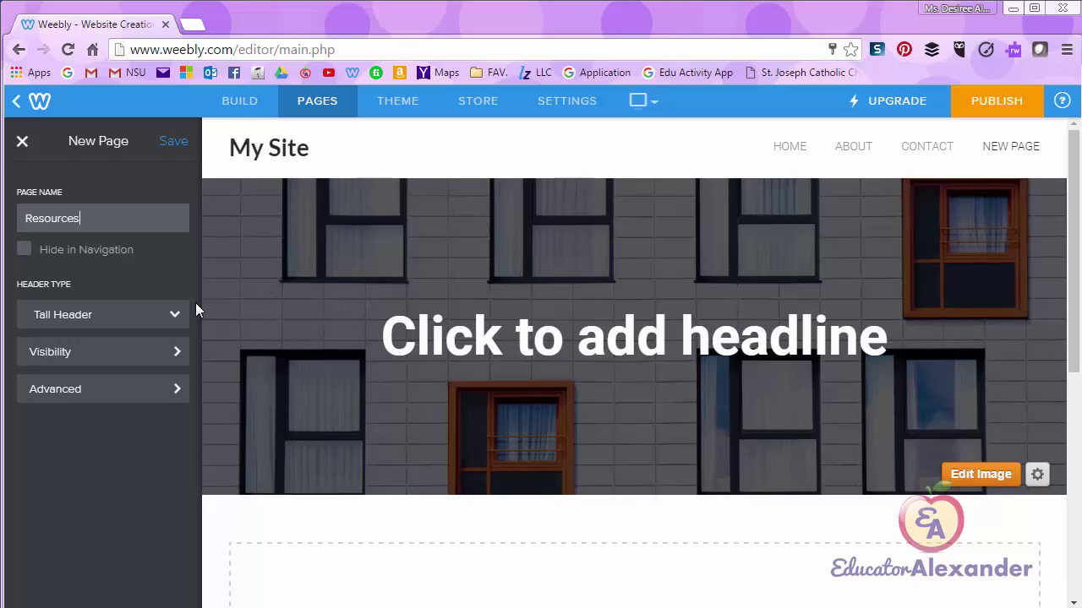
left_click(173, 313)
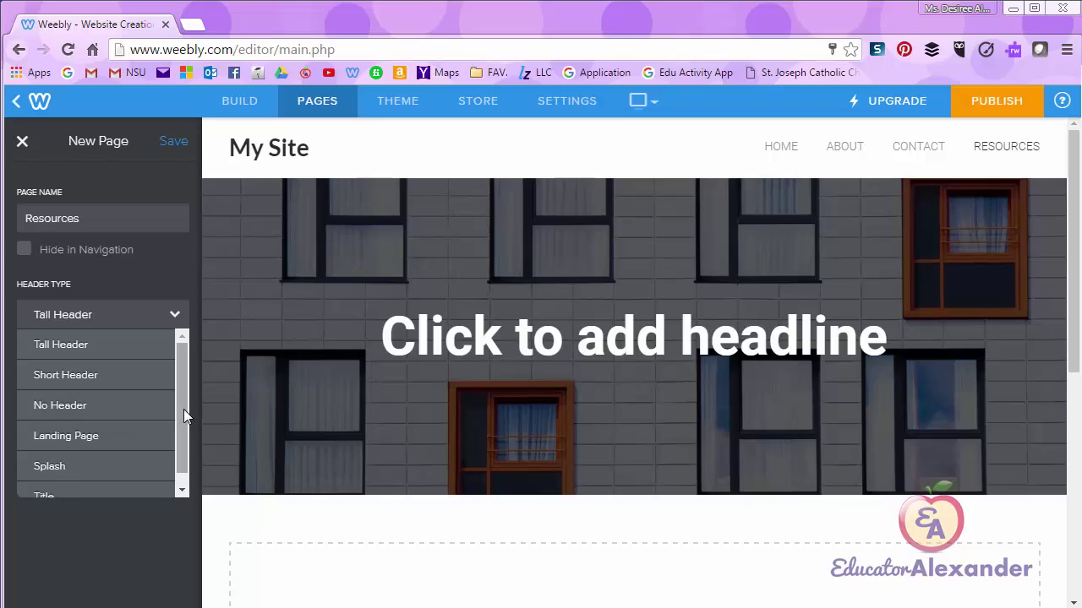
scroll(184, 409, "down", 1)
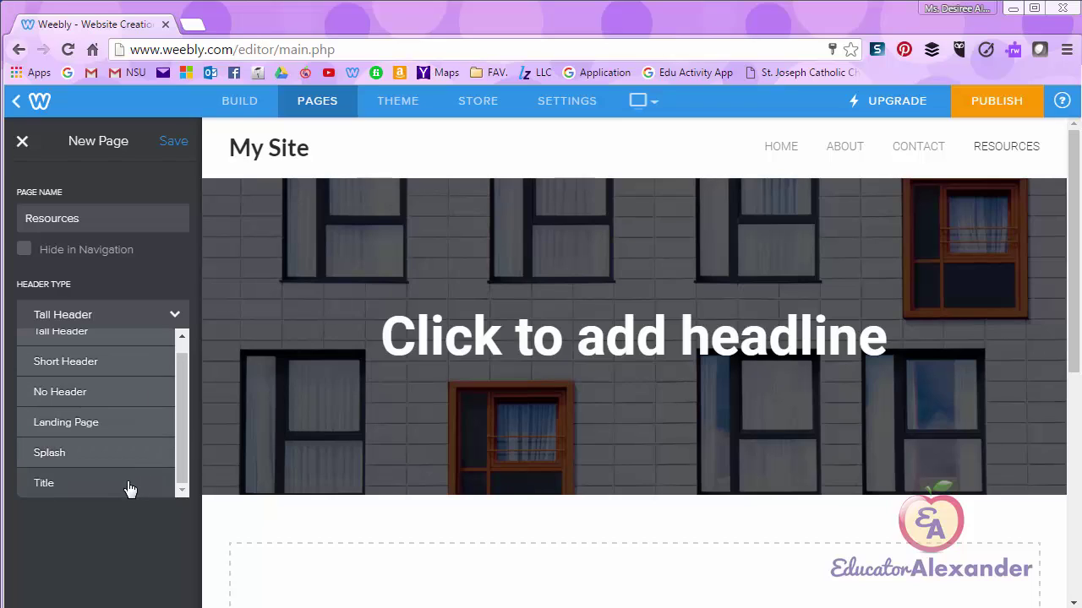
scroll(185, 355, "up", 1)
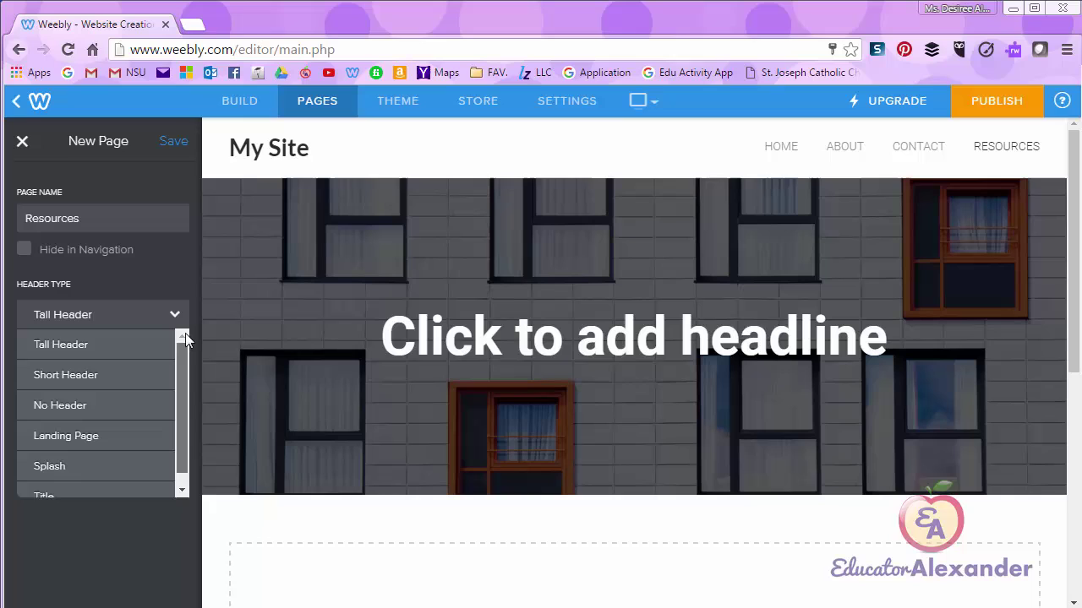
Set the Resources page header to Short Header and review its visibility restriction options
left_click(95, 377)
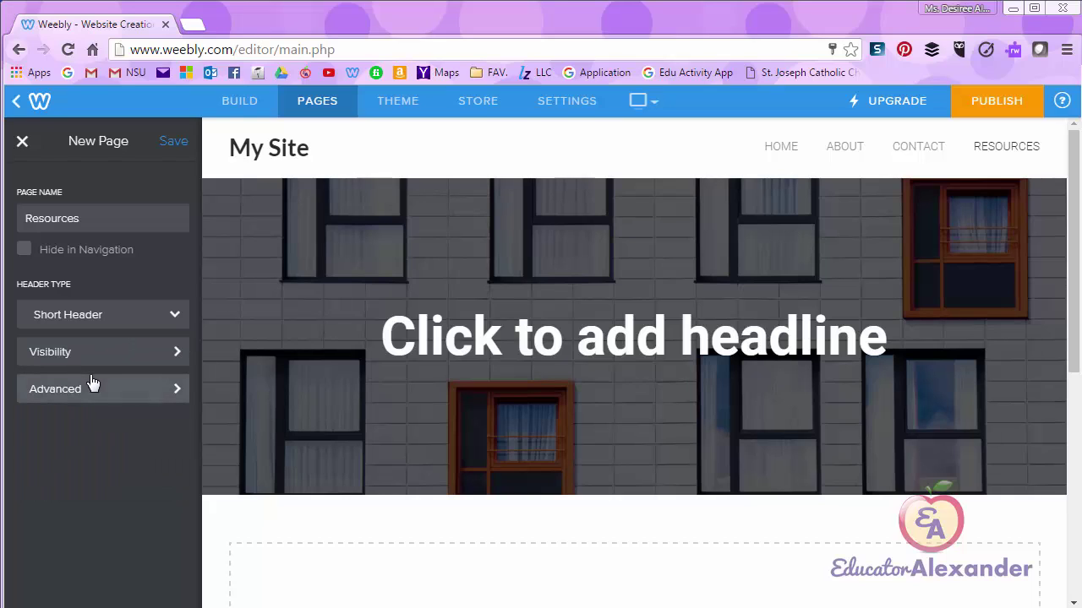
left_click(116, 358)
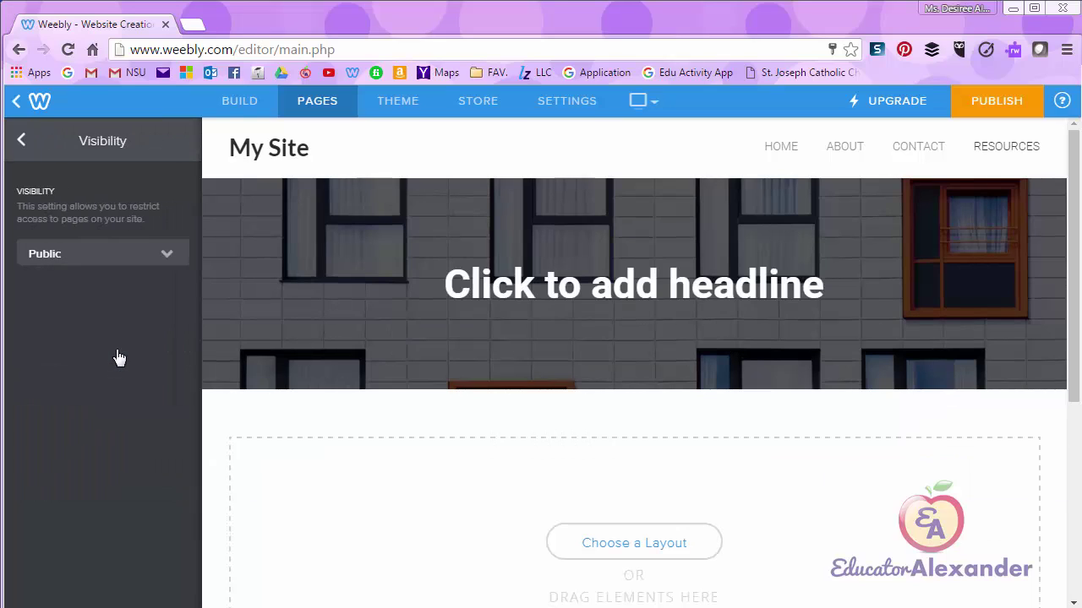
left_click(168, 258)
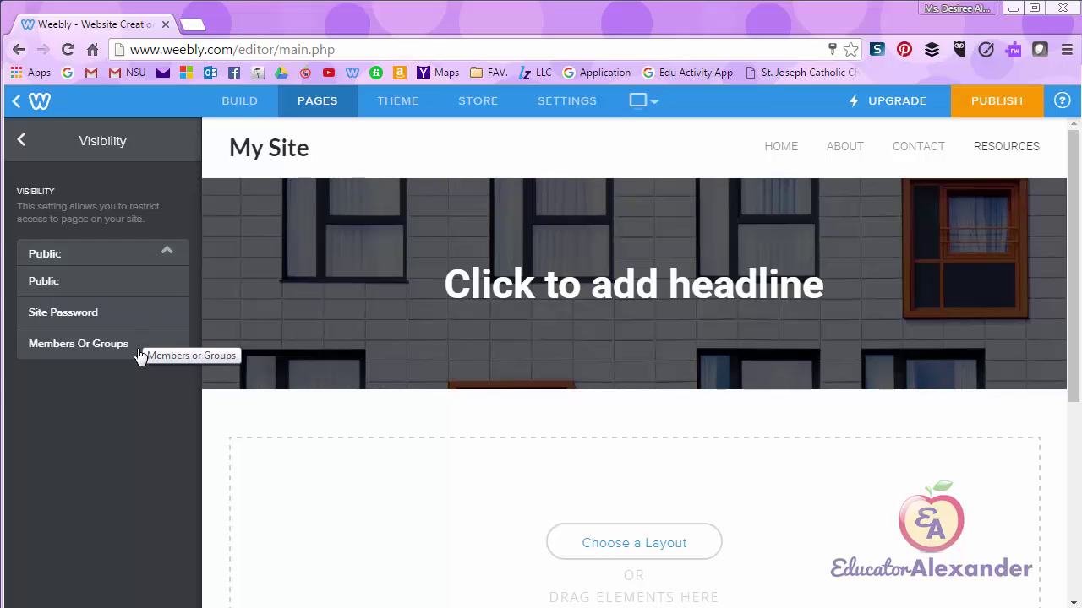
left_click(22, 140)
Review the Resources page's advanced header code settings, then save the page
left_click(178, 389)
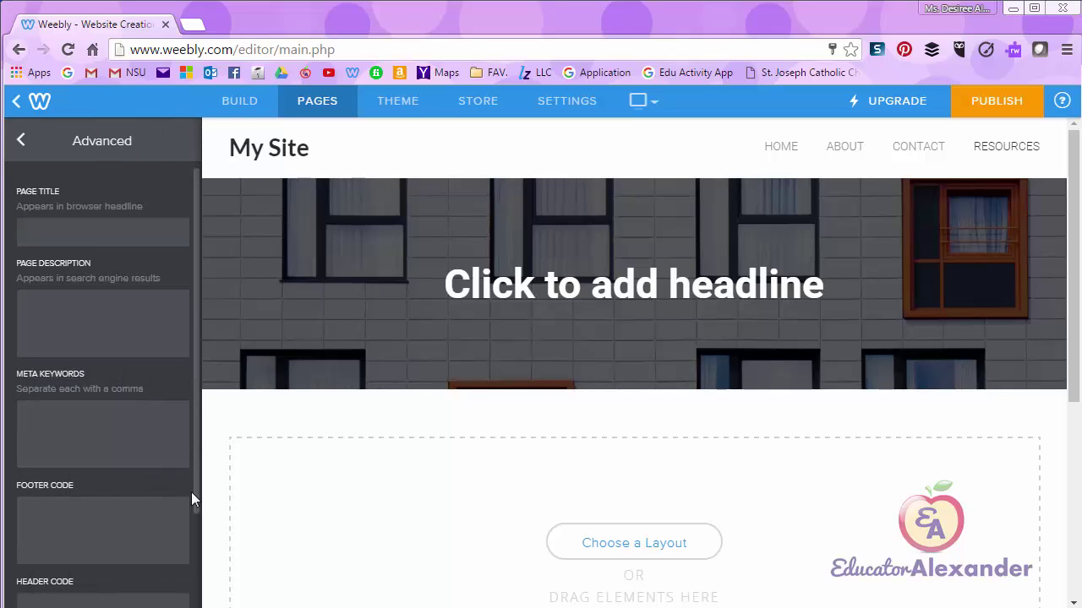
left_click(187, 595)
scroll(189, 590, "up", 3)
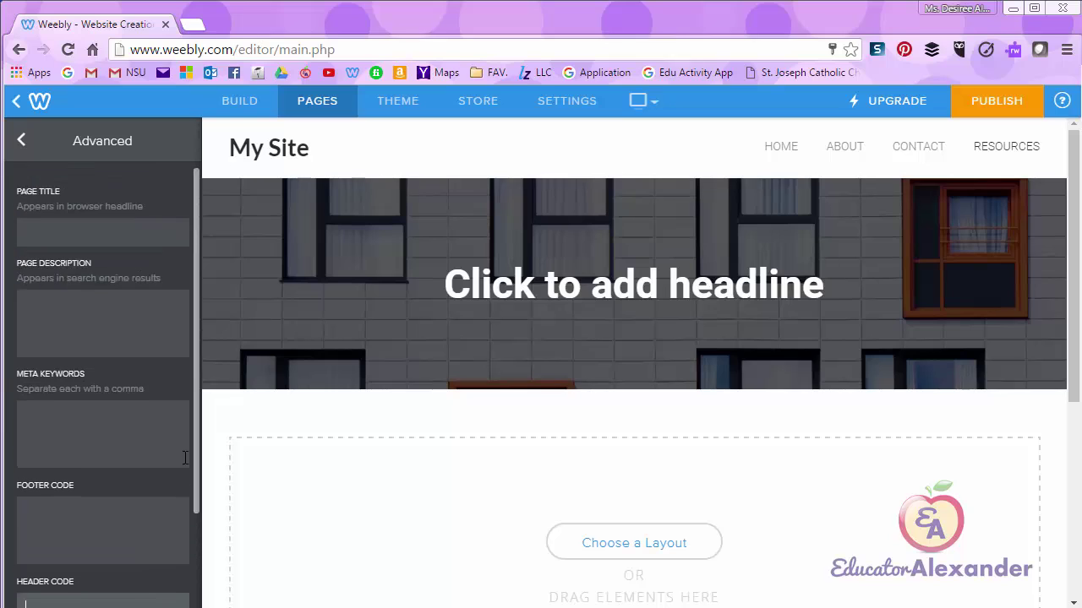
left_click(22, 145)
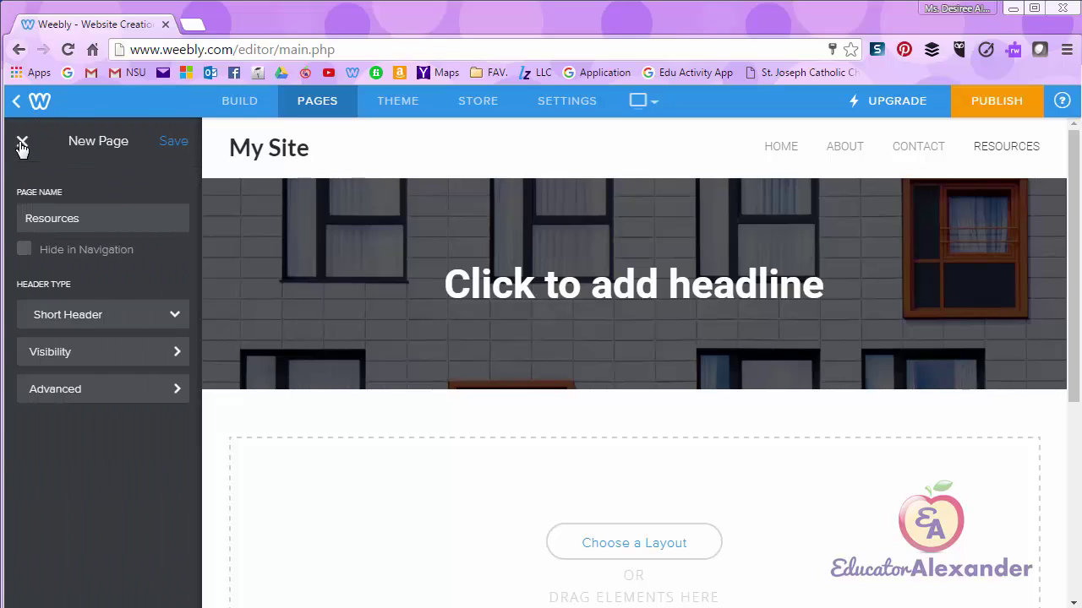
left_click(171, 143)
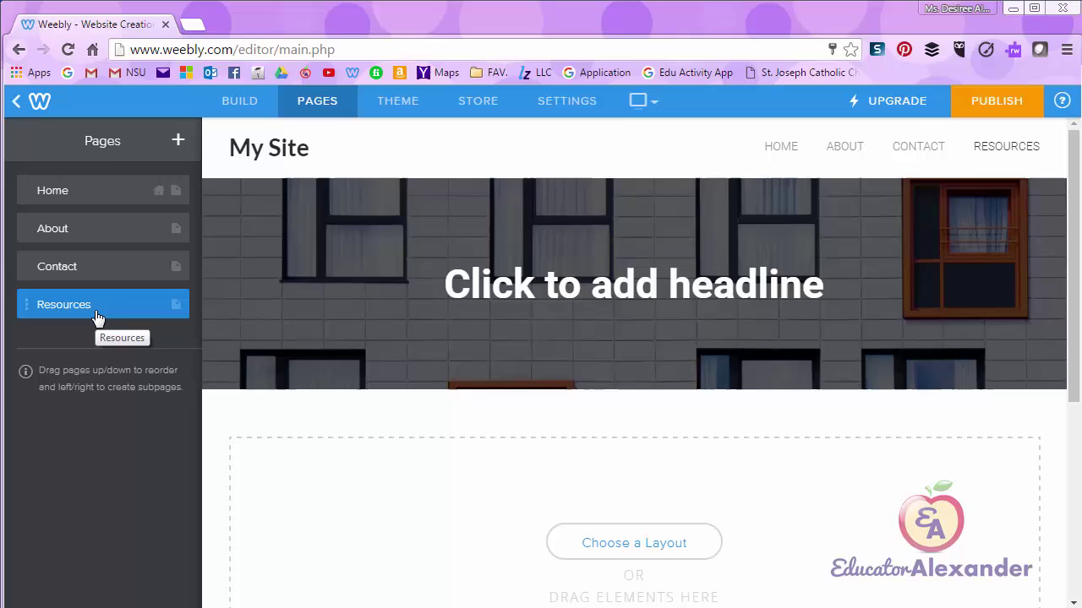
Drag Resources into place as a top-level page between About and Contact
left_click_drag(97, 317, 88, 240)
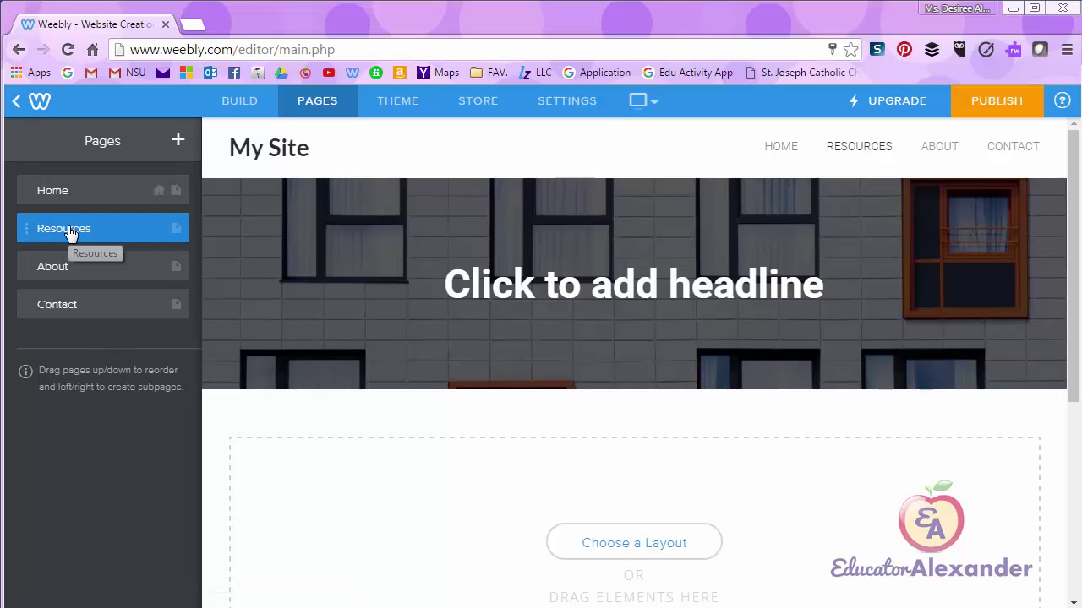
left_click_drag(69, 233, 86, 272)
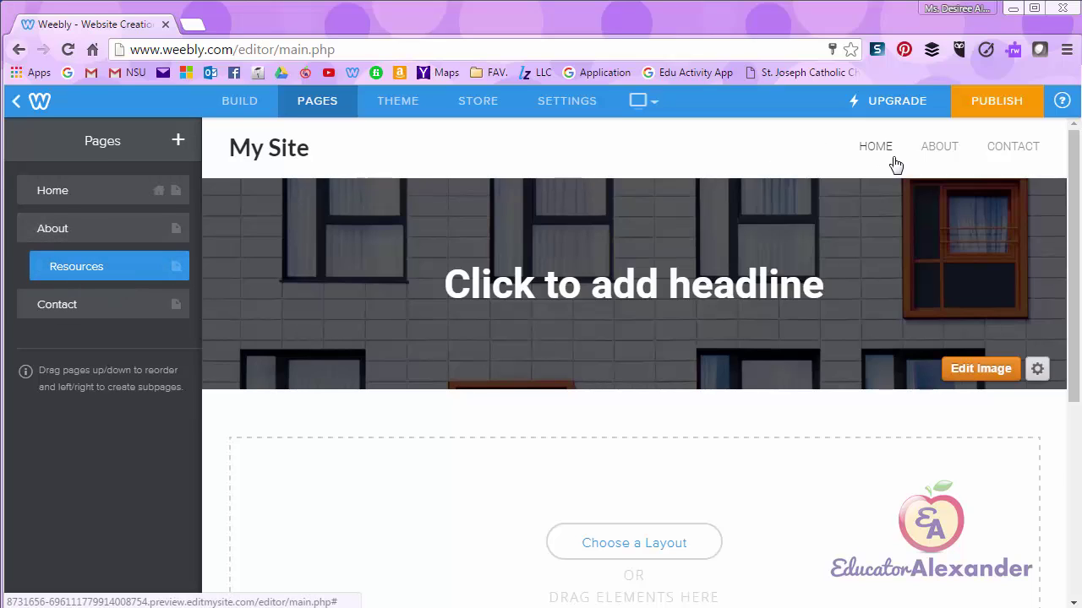
mouse_move(935, 162)
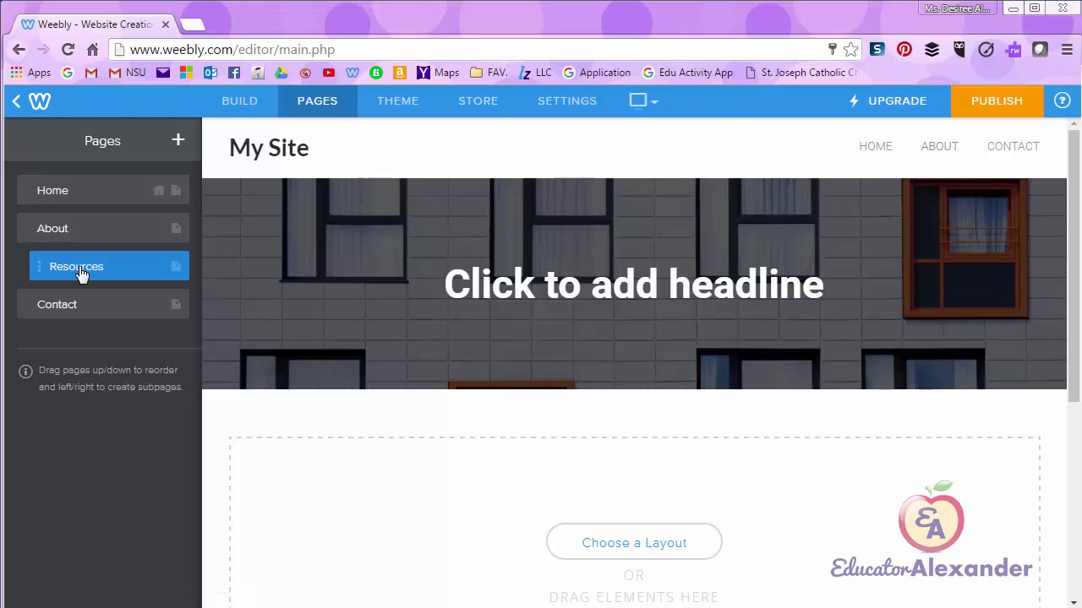
left_click_drag(95, 275, 75, 273)
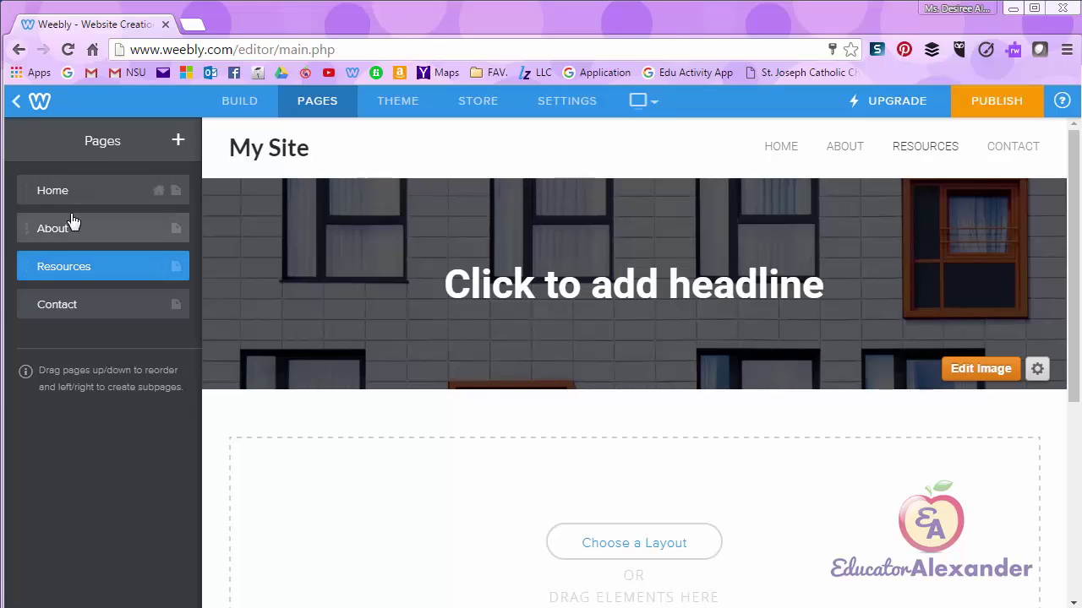
Delete the Contact page from the site and confirm the deletion
left_click(77, 309)
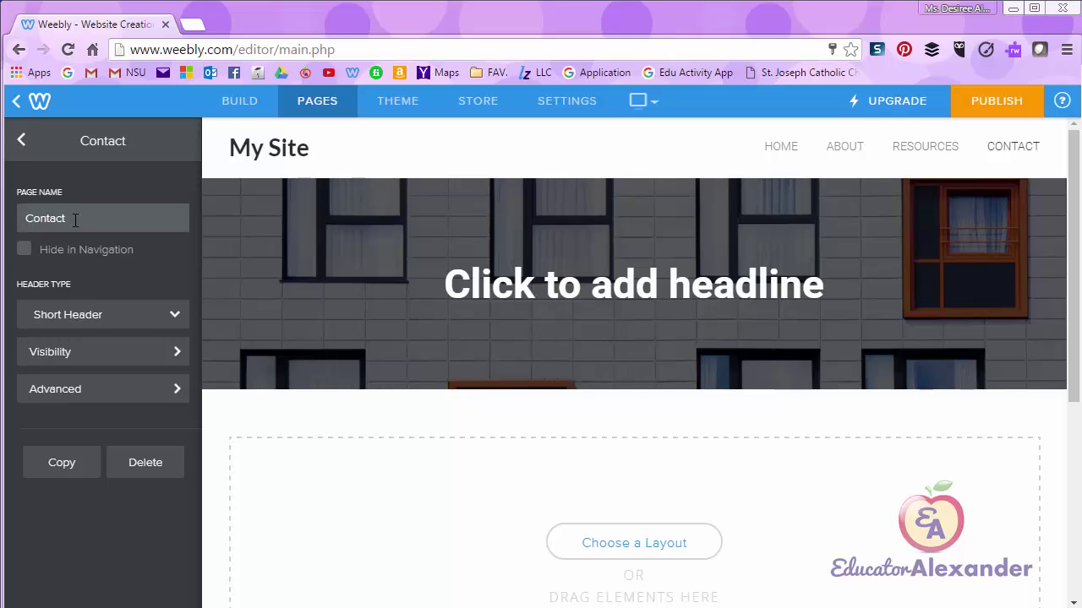
left_click(111, 323)
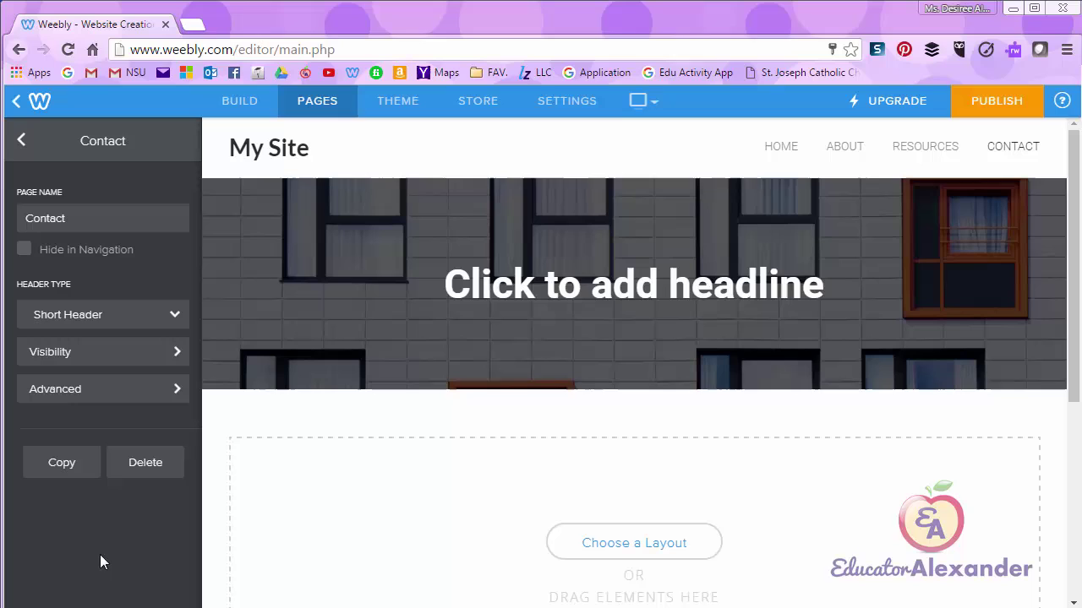
left_click(144, 467)
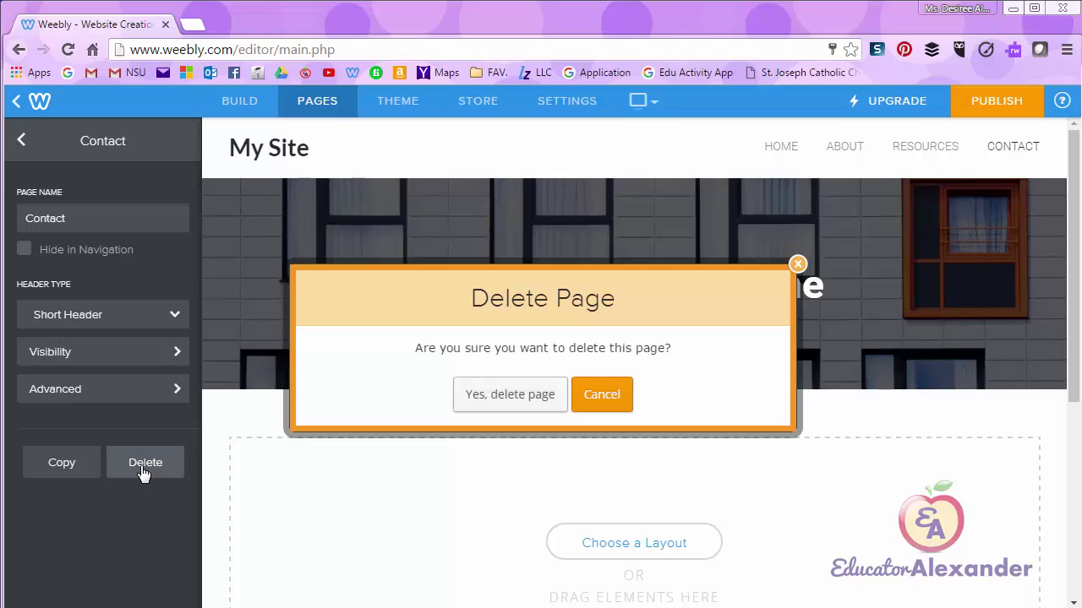
left_click(496, 399)
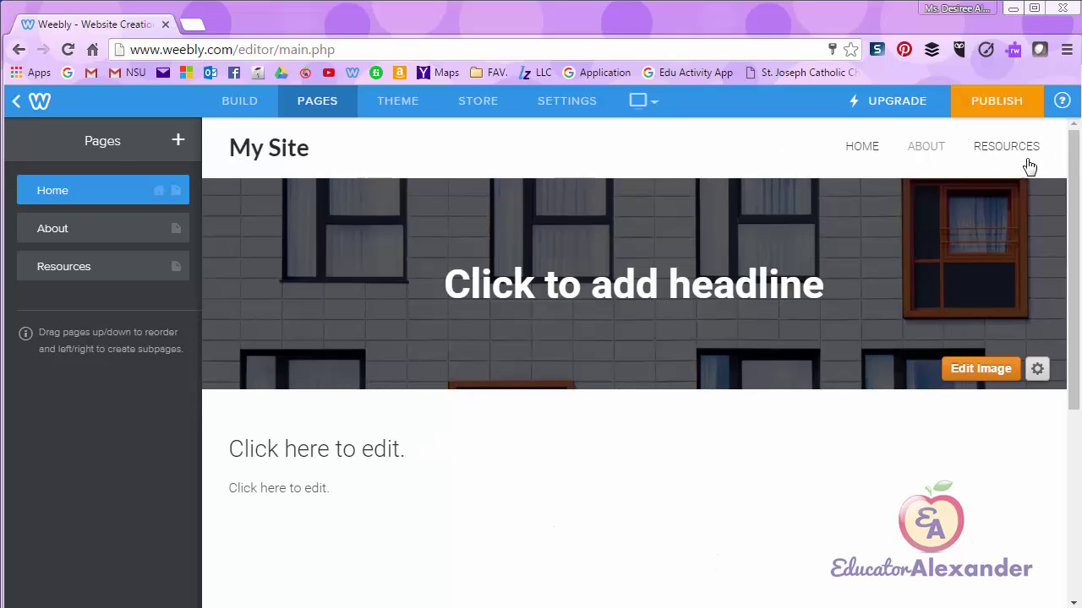
Copy the Resources page and rename the duplicate 'Resources 2'
left_click(94, 278)
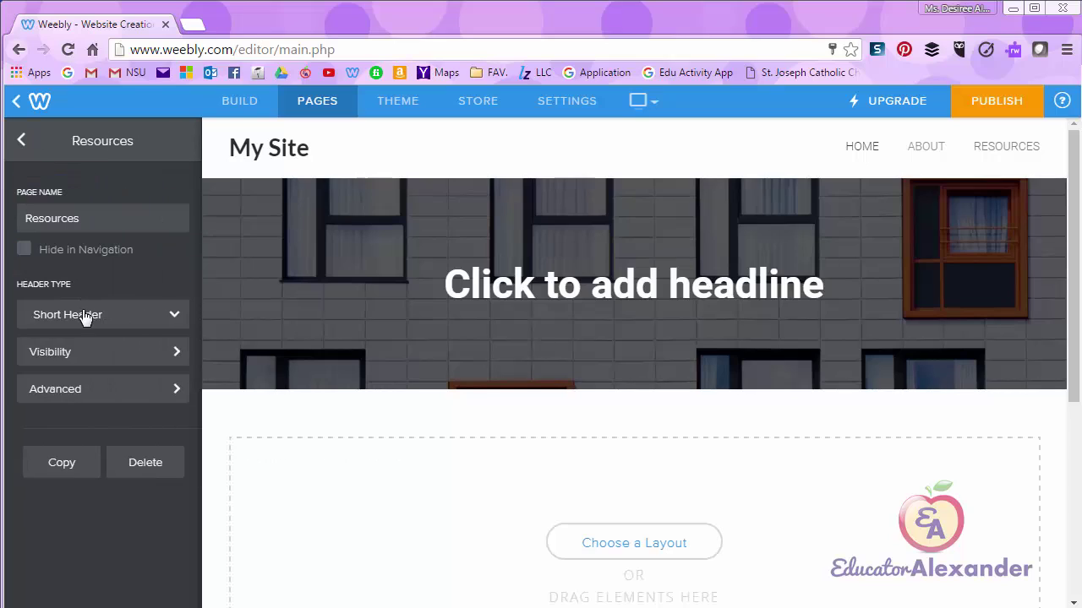
left_click(62, 465)
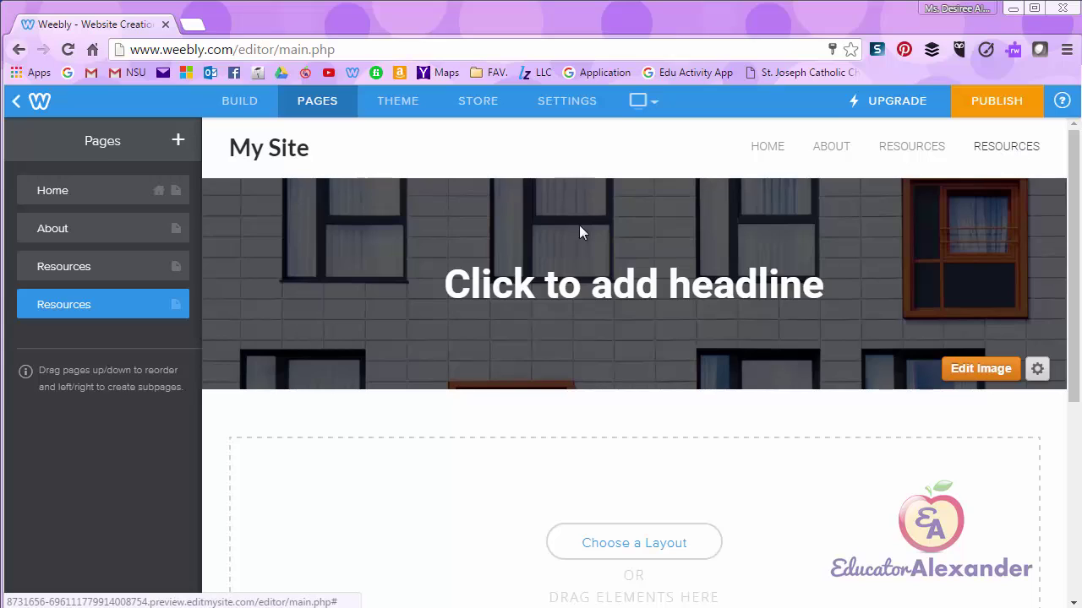
left_click(83, 277)
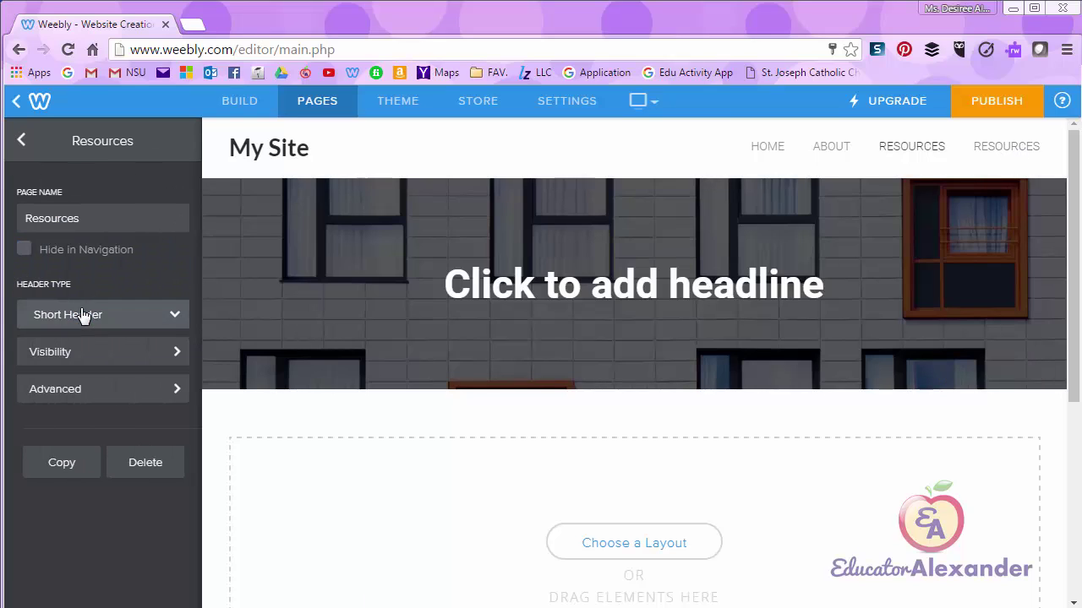
left_click_drag(85, 220, 4, 212)
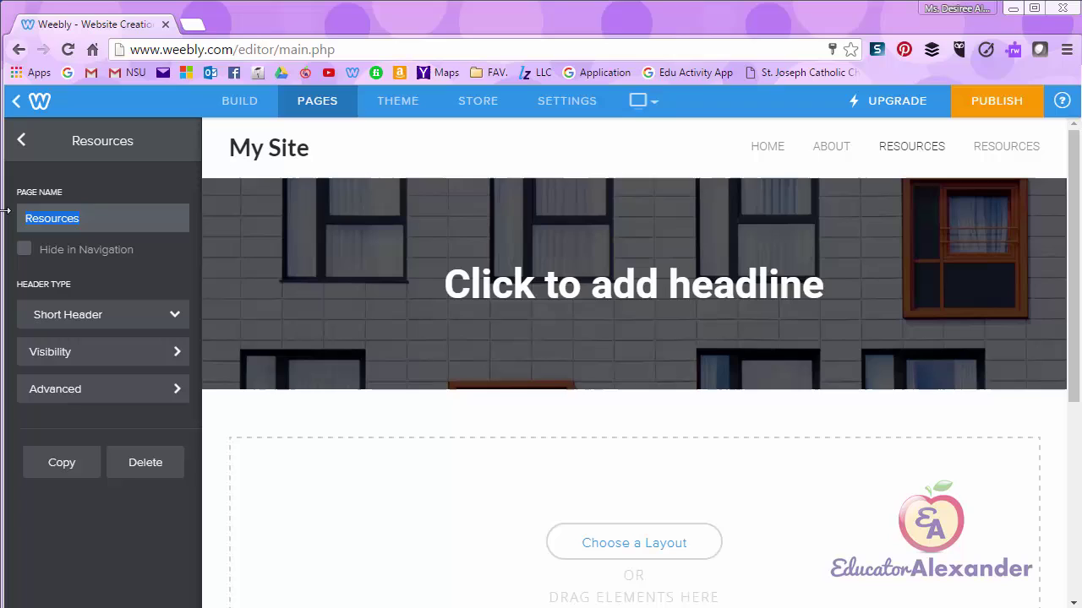
type("Resources")
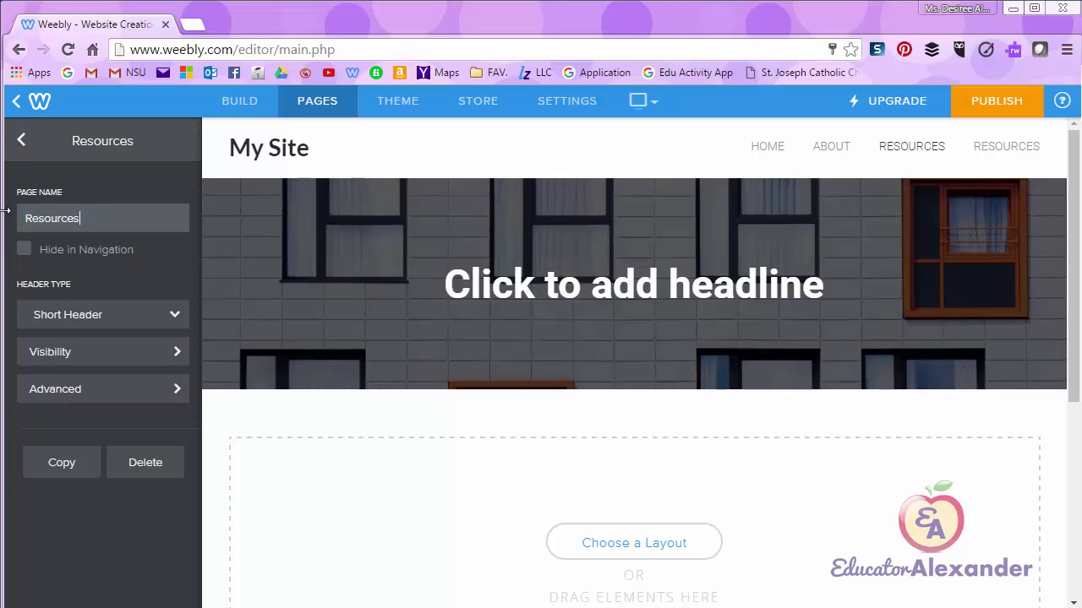
type(" 2")
left_click(21, 145)
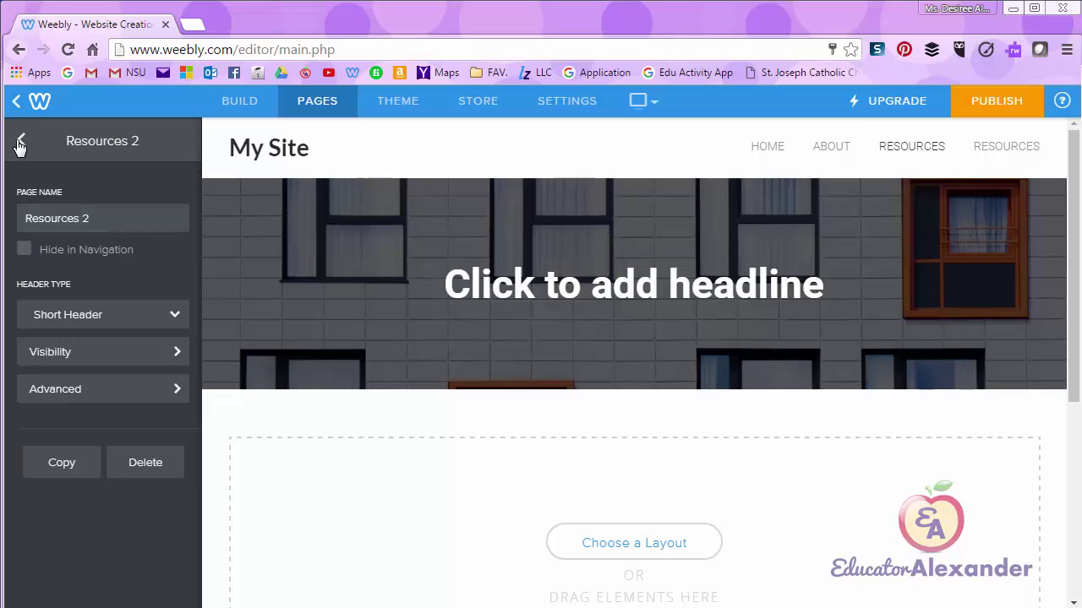